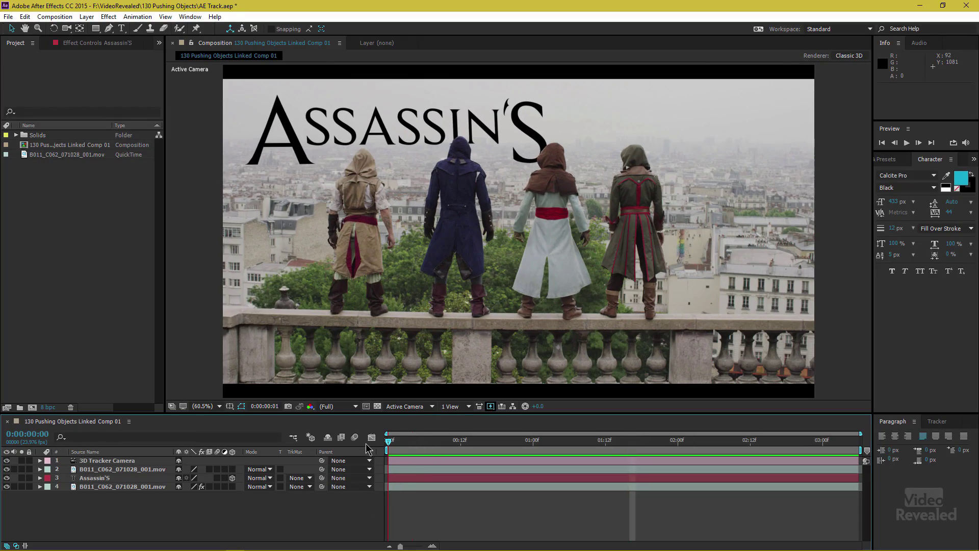
# - Preview the finished composition from its first frame
pyautogui.press('Home')
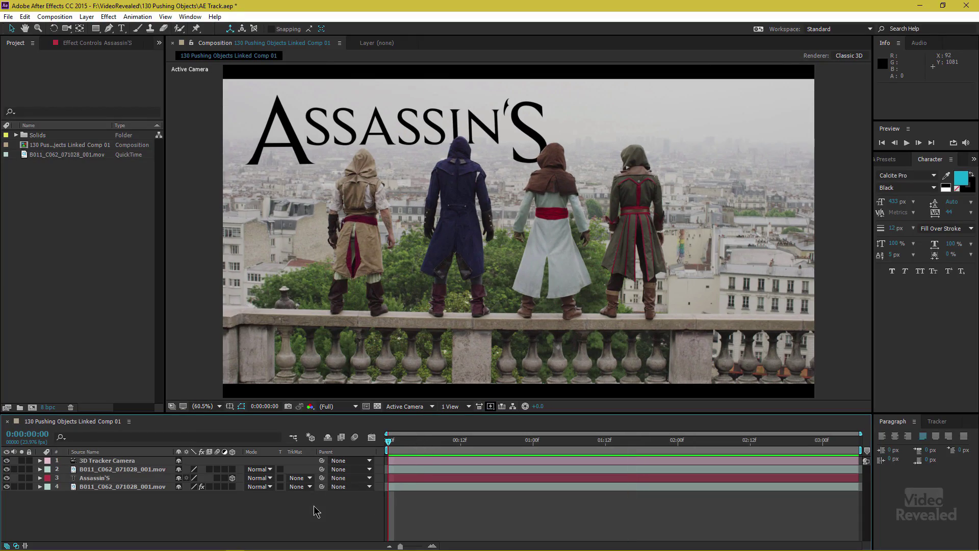
pyautogui.press('space')
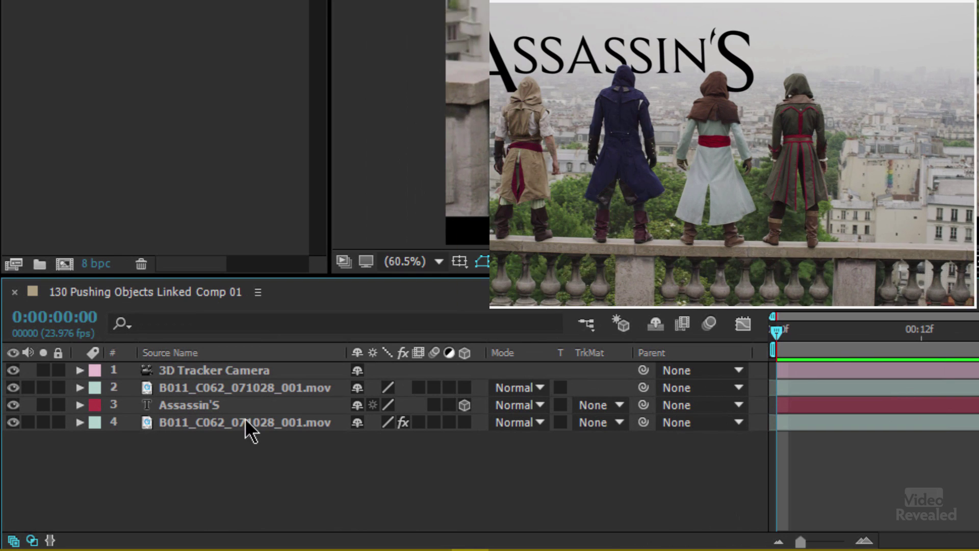
pyautogui.press('space')
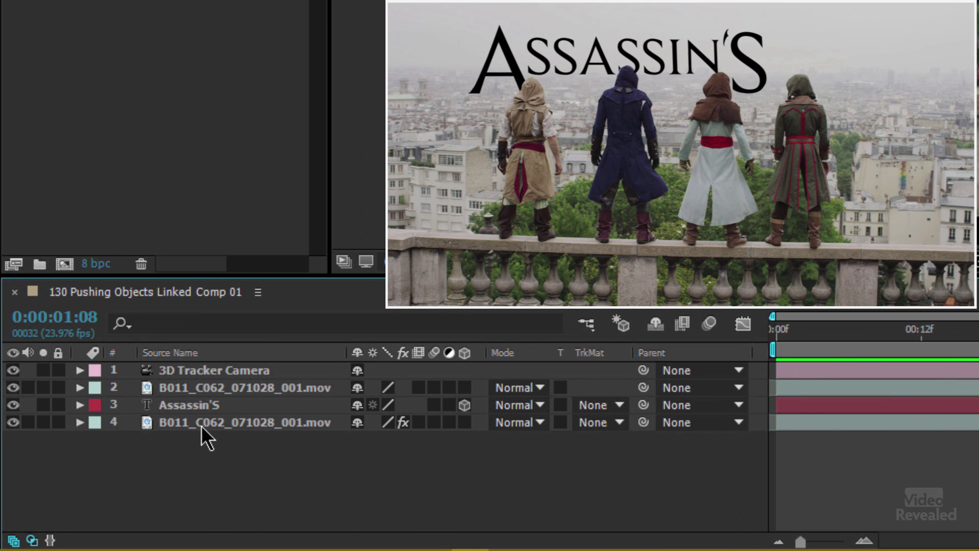
# - Solo the background footage, the title text and the cut-out foreground in turn to examine each layer, then show all layers again
pyautogui.click(201, 425)
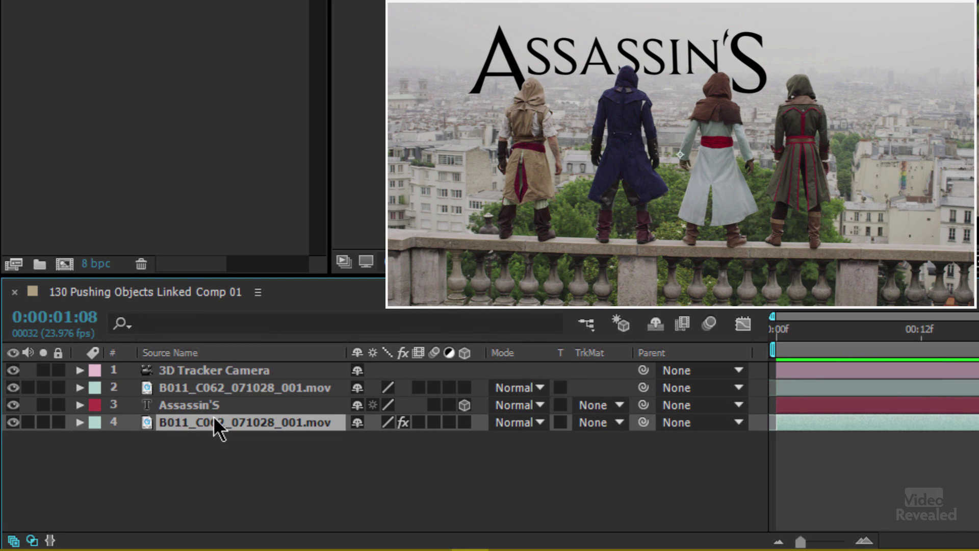
pyautogui.click(43, 422)
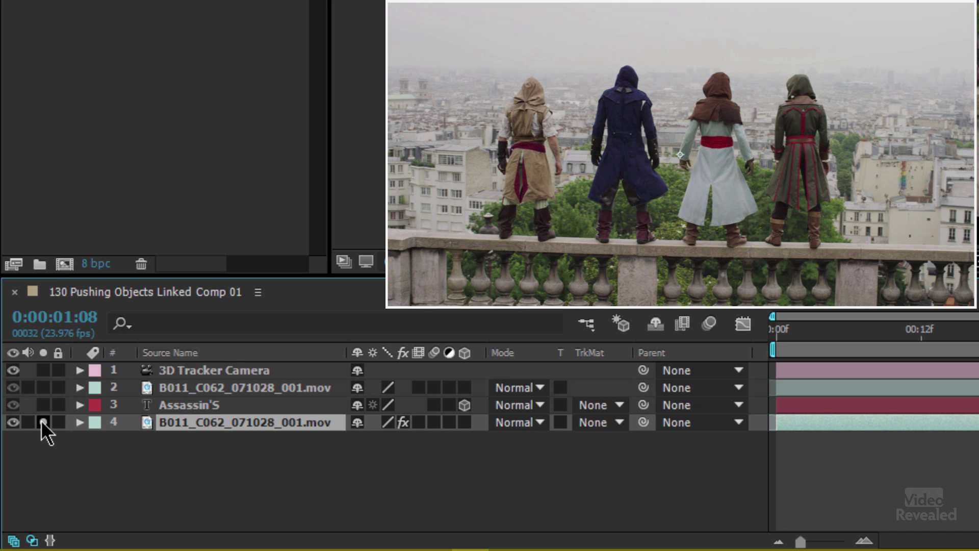
pyautogui.click(43, 422)
pyautogui.click(44, 405)
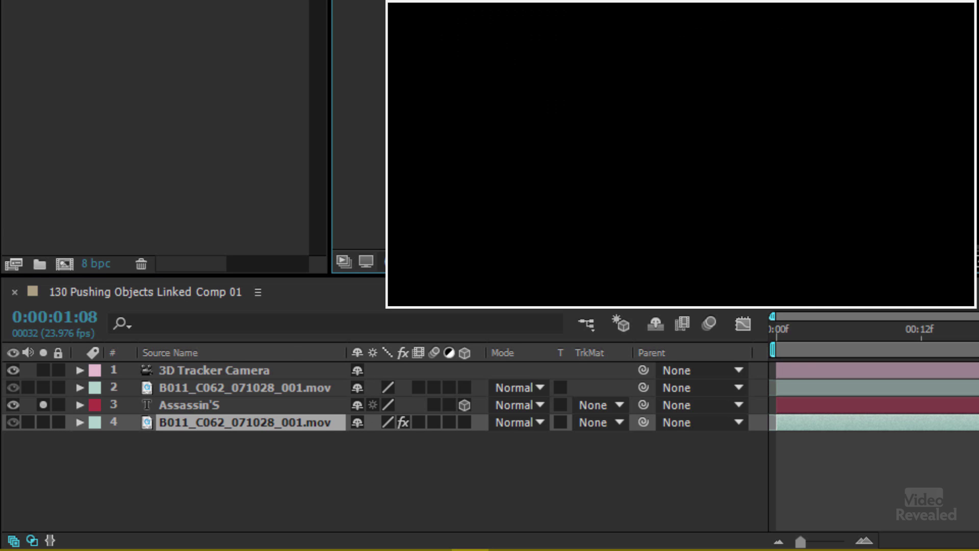
pyautogui.click(44, 405)
pyautogui.click(43, 387)
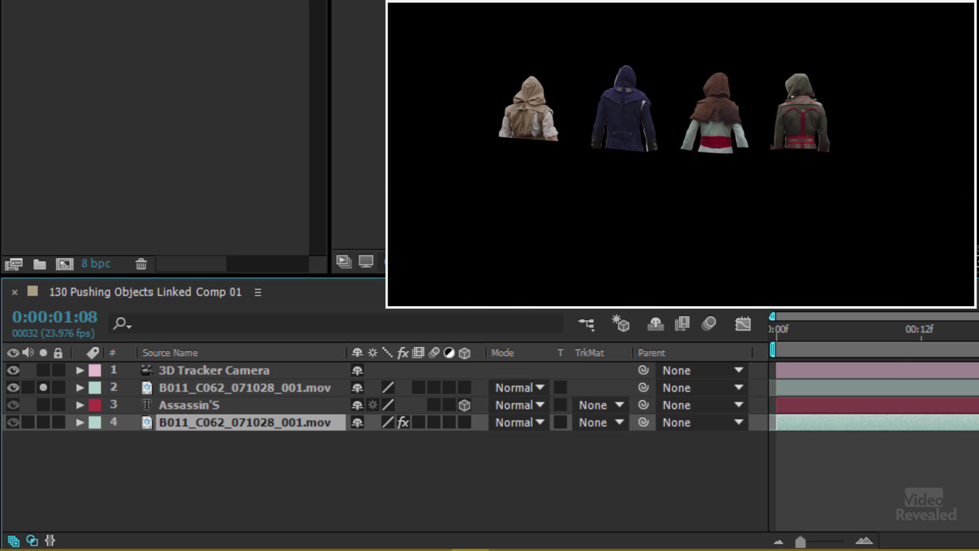
pyautogui.moveTo(978, 354)
pyautogui.mouseDown()
pyautogui.moveTo(911, 355)
pyautogui.moveTo(978, 355)
pyautogui.mouseUp()
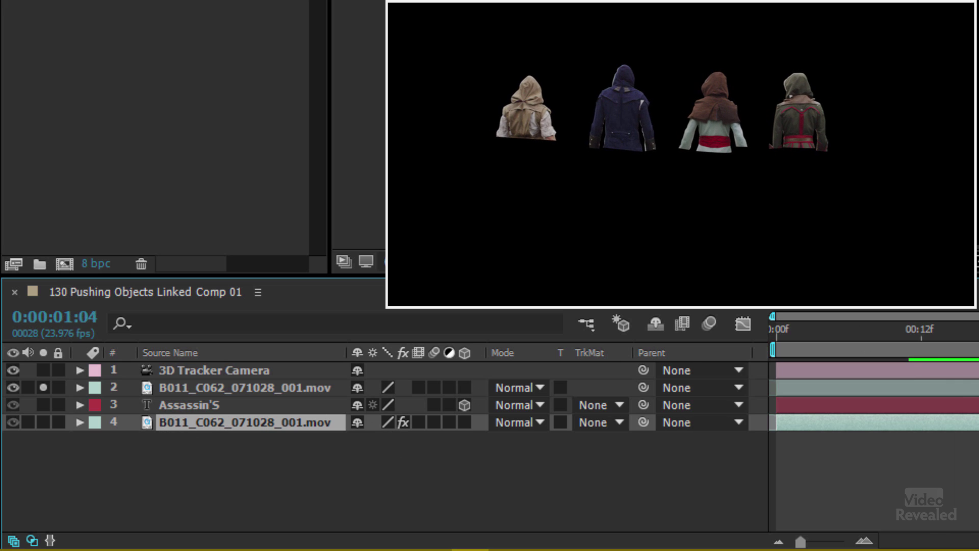
pyautogui.click(44, 388)
pyautogui.click(44, 370)
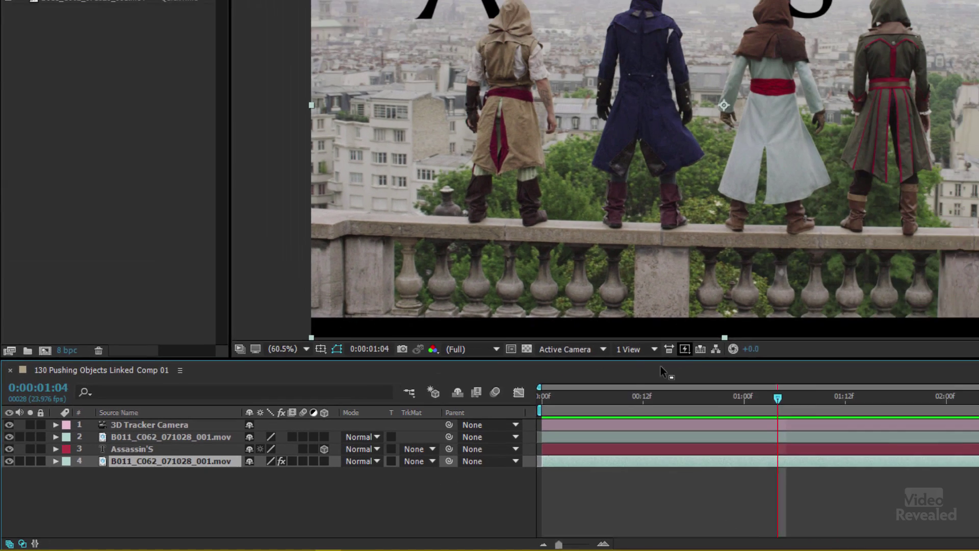
# - Examine the 3D Tracker Camera's movement over time in a two-view horizontal layout with a top view, and return to a single view
pyautogui.click(934, 262)
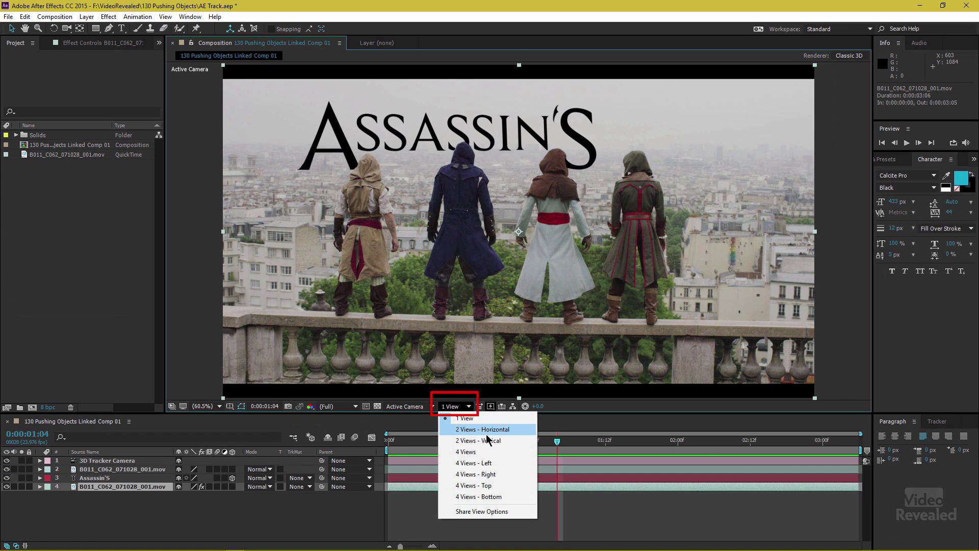
pyautogui.click(487, 433)
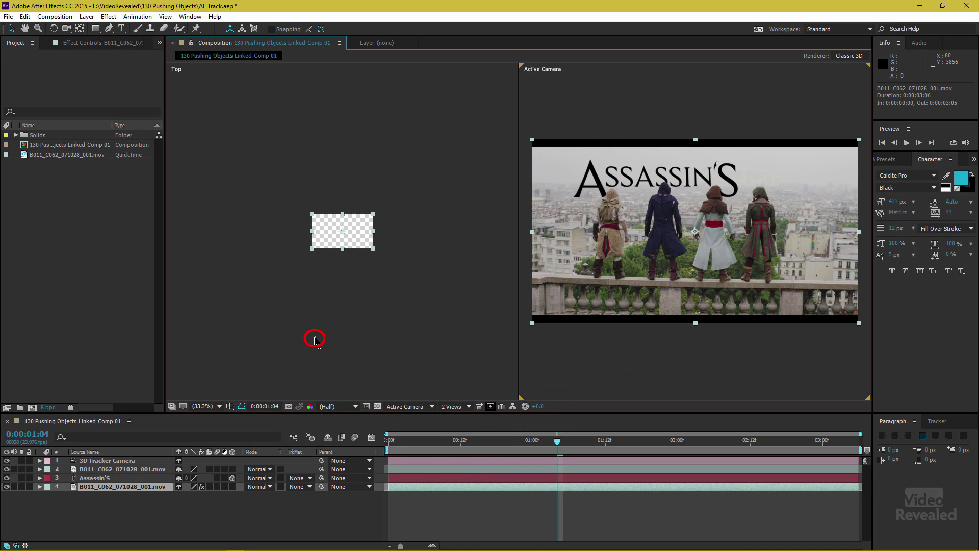
pyautogui.click(315, 338)
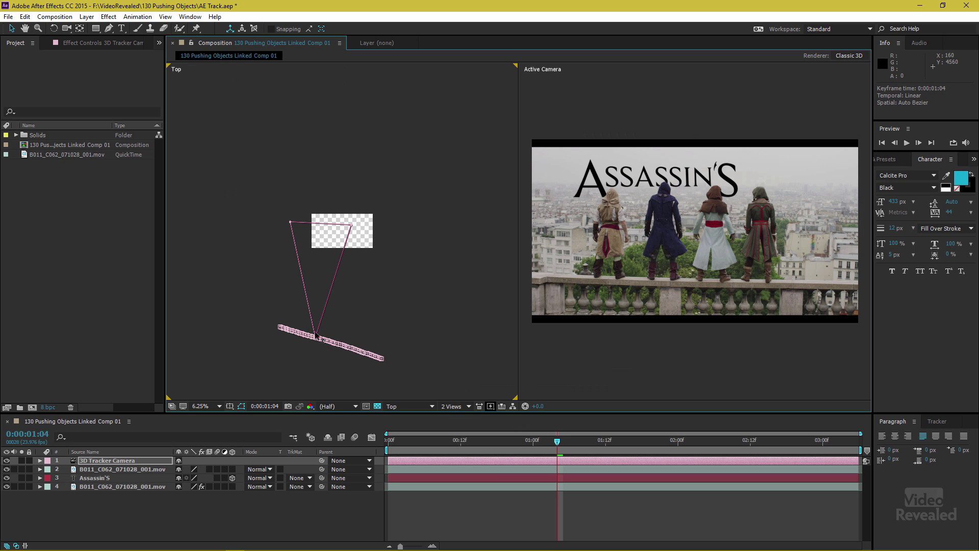
pyautogui.moveTo(534, 447); pyautogui.dragTo(681, 432)
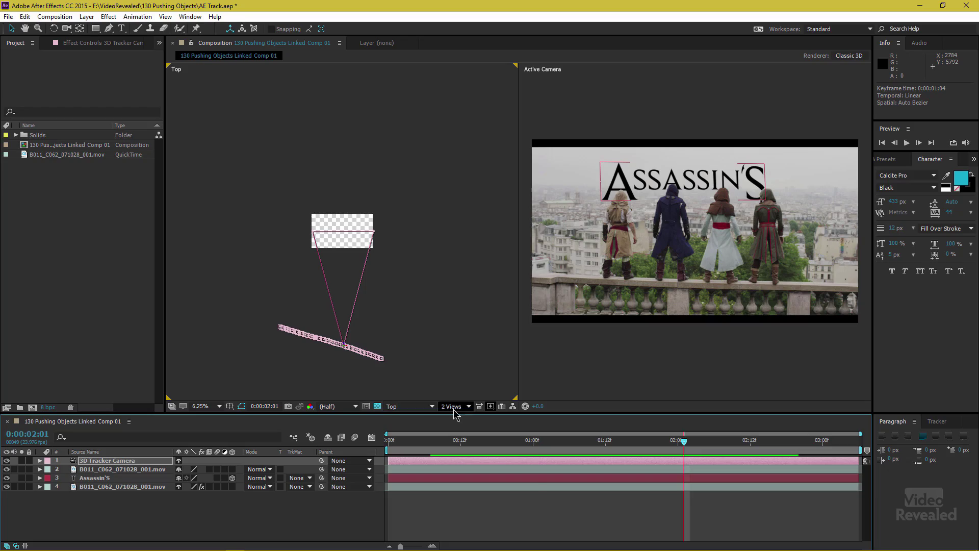
pyautogui.click(453, 406)
pyautogui.click(466, 419)
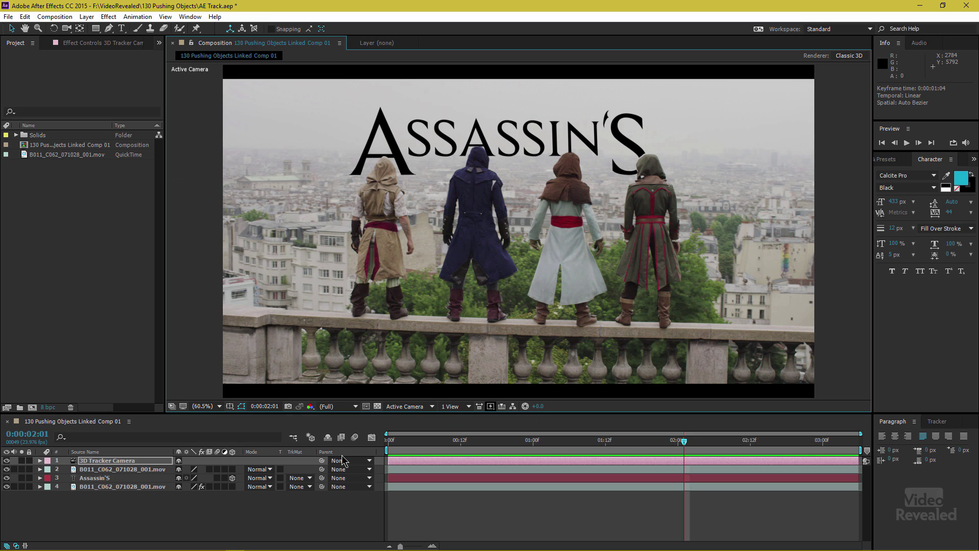
# - Create a composition from B011_C062_071028_001.mov and apply the 3D Camera Tracker effect to its footage
pyautogui.click(25, 159)
pyautogui.moveTo(24, 159); pyautogui.dragTo(32, 407)
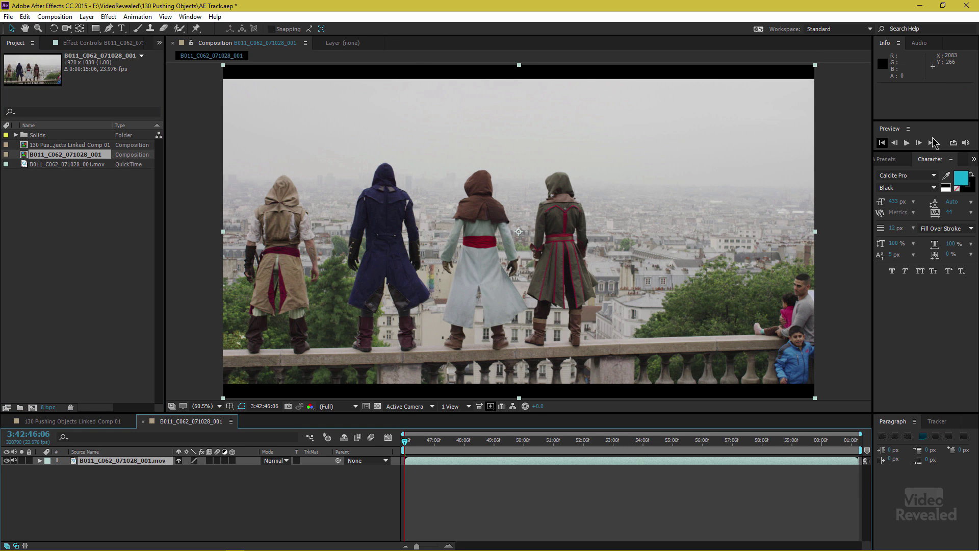
pyautogui.moveTo(871, 176); pyautogui.dragTo(830, 173)
pyautogui.click(873, 161)
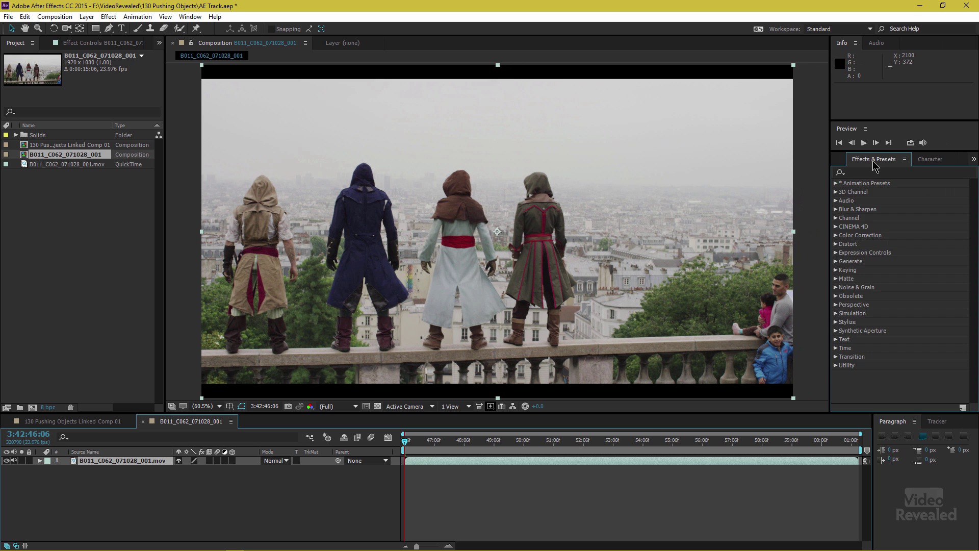
pyautogui.click(894, 172)
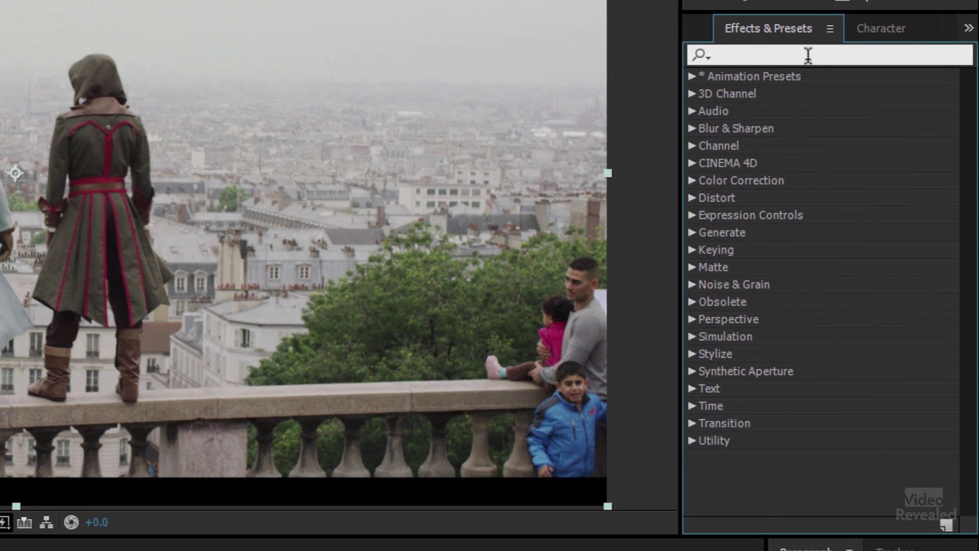
pyautogui.write('3d c')
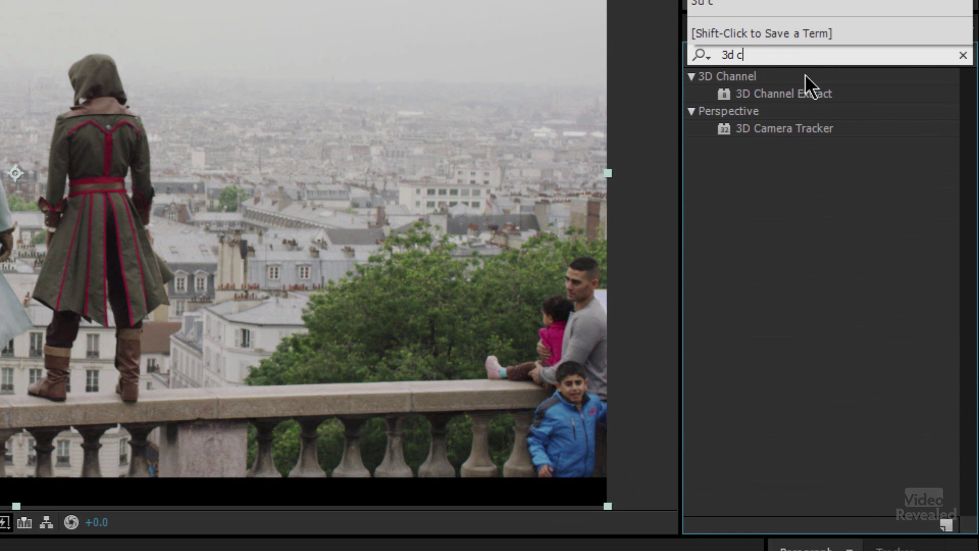
pyautogui.moveTo(783, 130); pyautogui.dragTo(455, 173)
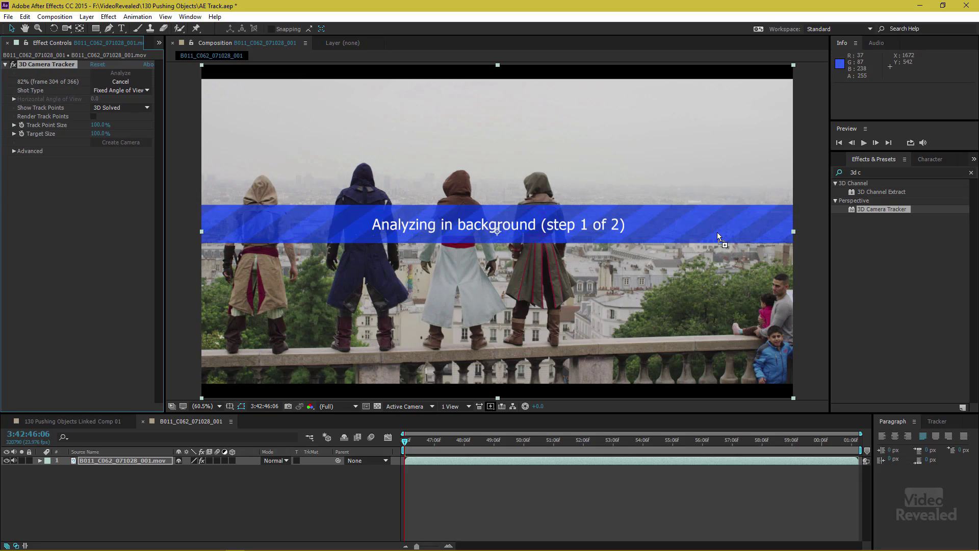
# - Select a cluster of track points on the distant buildings and set the Track Point Size to 321%
pyautogui.moveTo(165, 156); pyautogui.dragTo(185, 159)
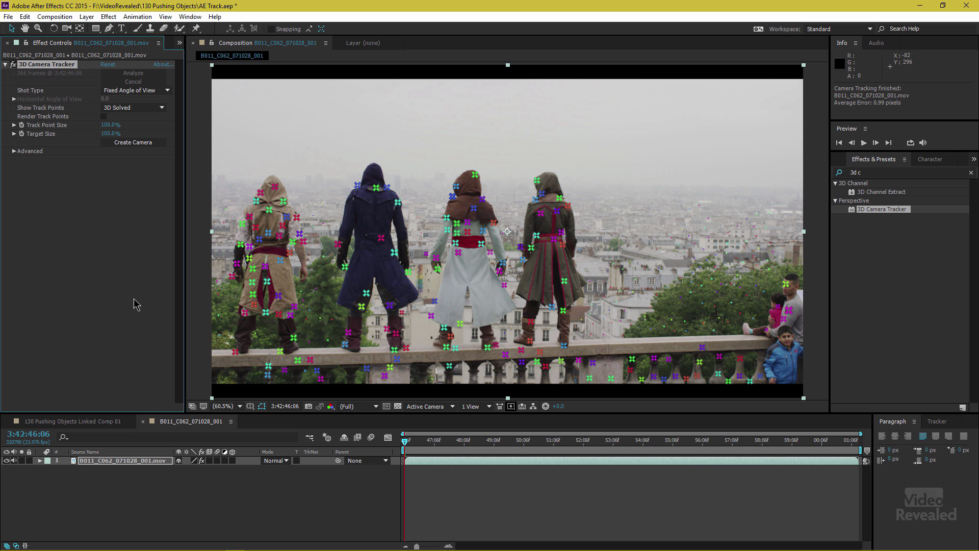
pyautogui.moveTo(427, 443); pyautogui.dragTo(528, 454)
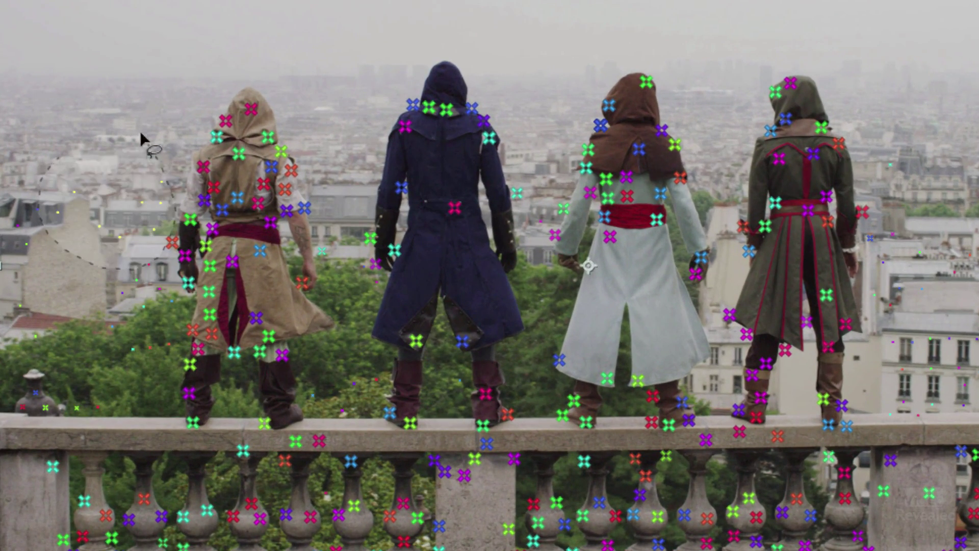
pyautogui.moveTo(140, 131); pyautogui.dragTo(145, 141)
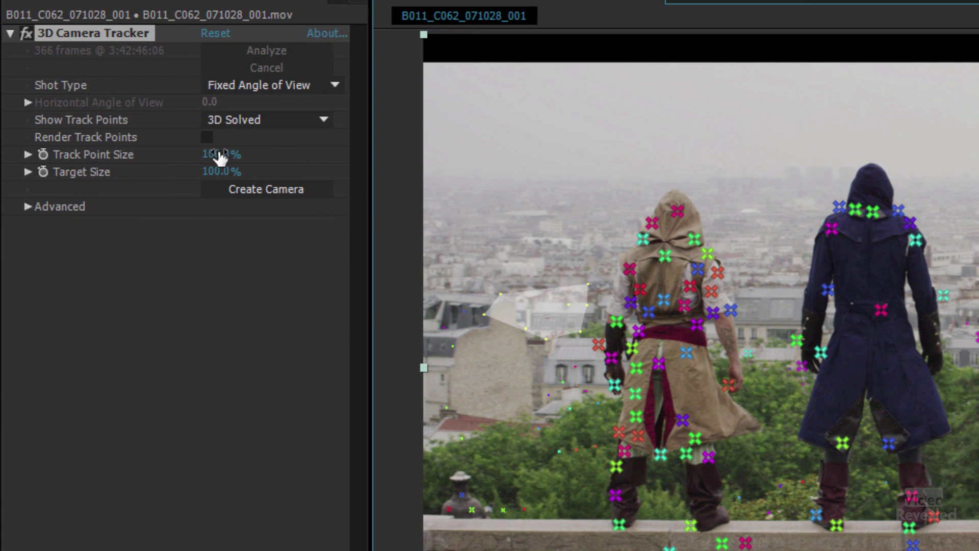
pyautogui.moveTo(220, 155); pyautogui.dragTo(252, 152)
pyautogui.moveTo(313, 155); pyautogui.dragTo(489, 326)
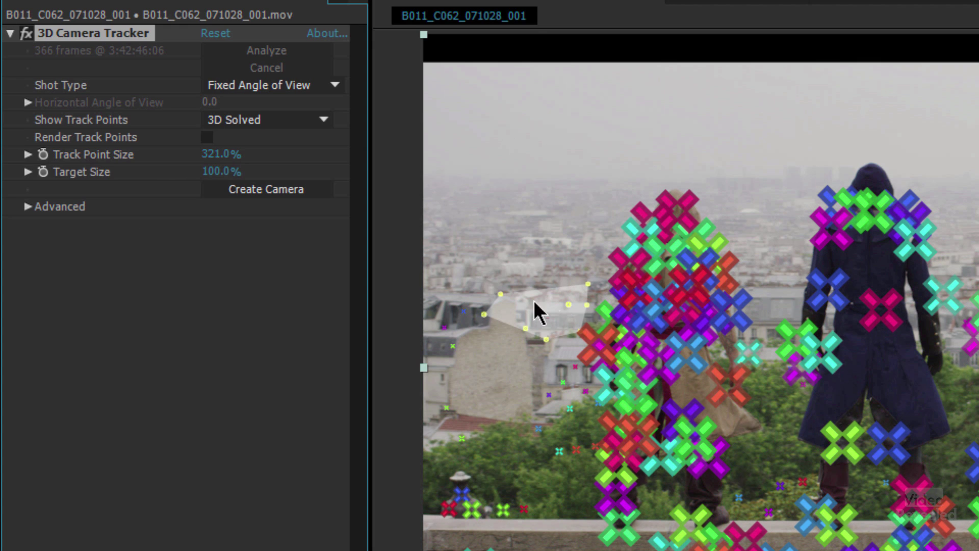
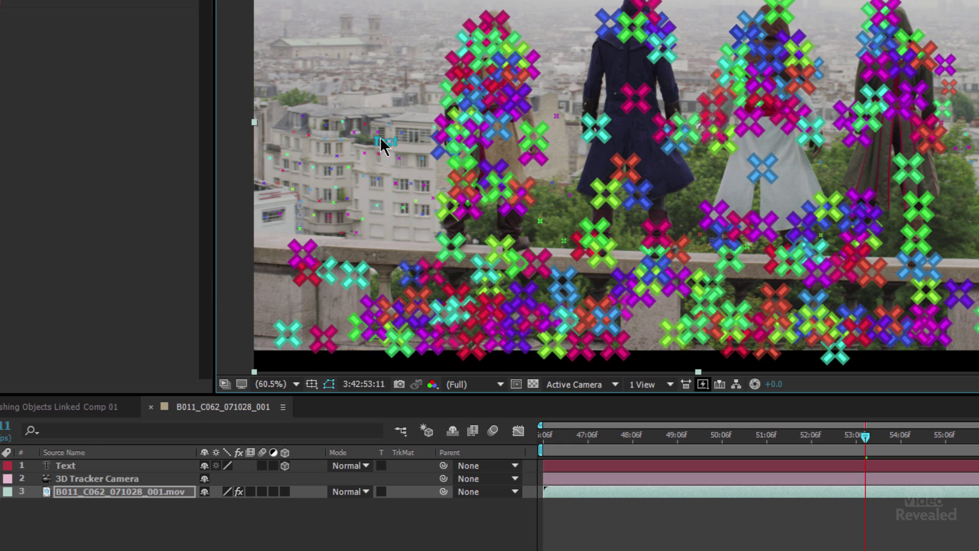
# - Replace the tracked text layer's placeholder wording with "Assassin'S"
pyautogui.click(60, 469)
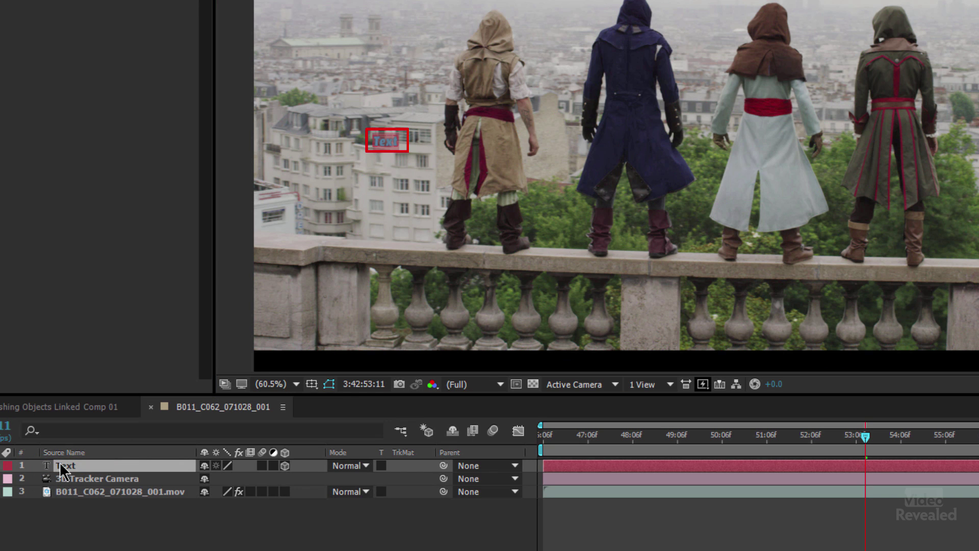
pyautogui.write("Assassin'S")
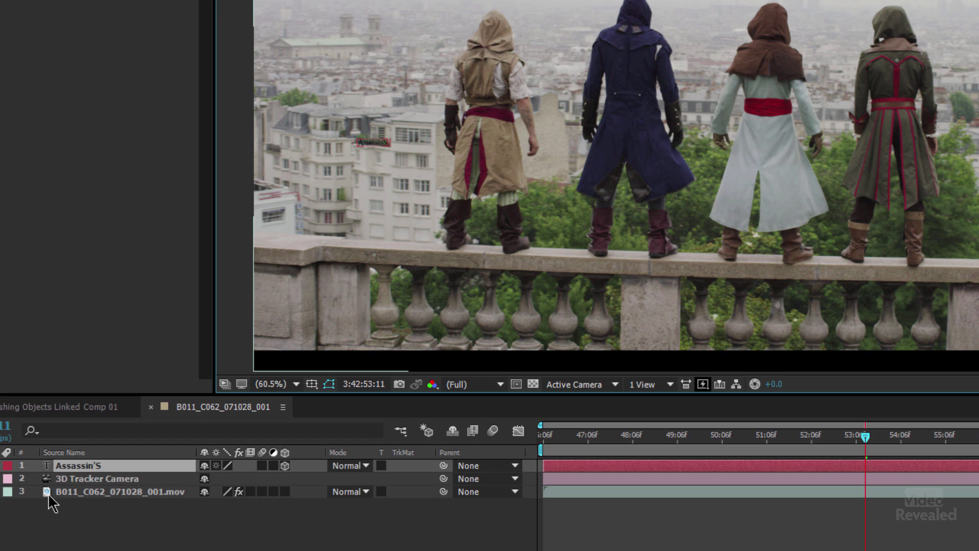
pyautogui.click(105, 546)
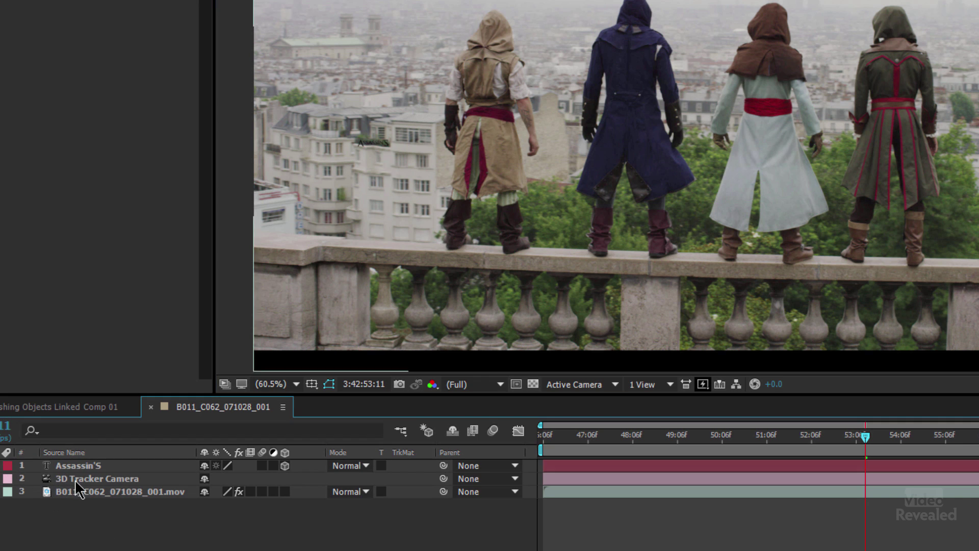
# - Scale the Assassin'S text layer up uniformly to about 13568.6%
pyautogui.click(83, 463)
pyautogui.press('s')
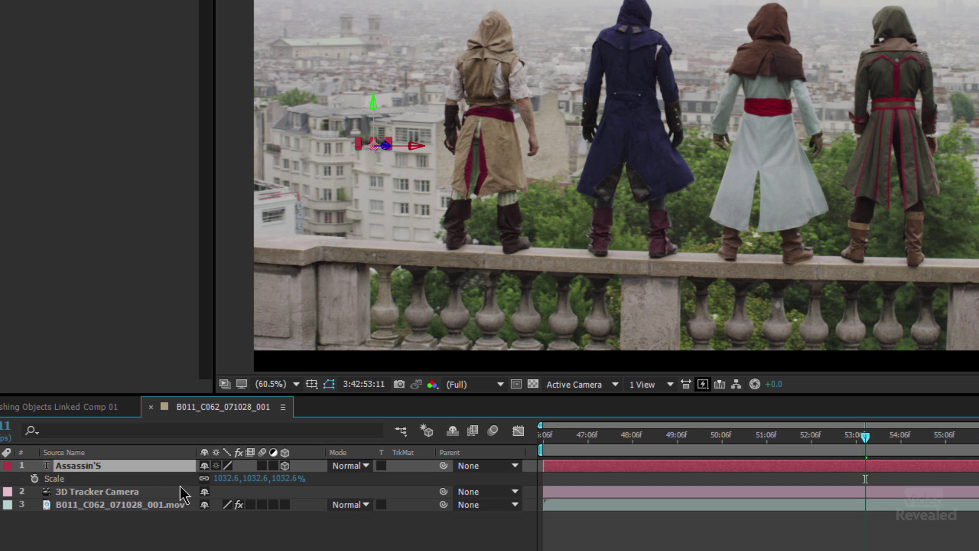
pyautogui.moveTo(223, 479)
pyautogui.mouseDown()
pyautogui.moveTo(418, 474)
pyautogui.moveTo(469, 459)
pyautogui.mouseUp()
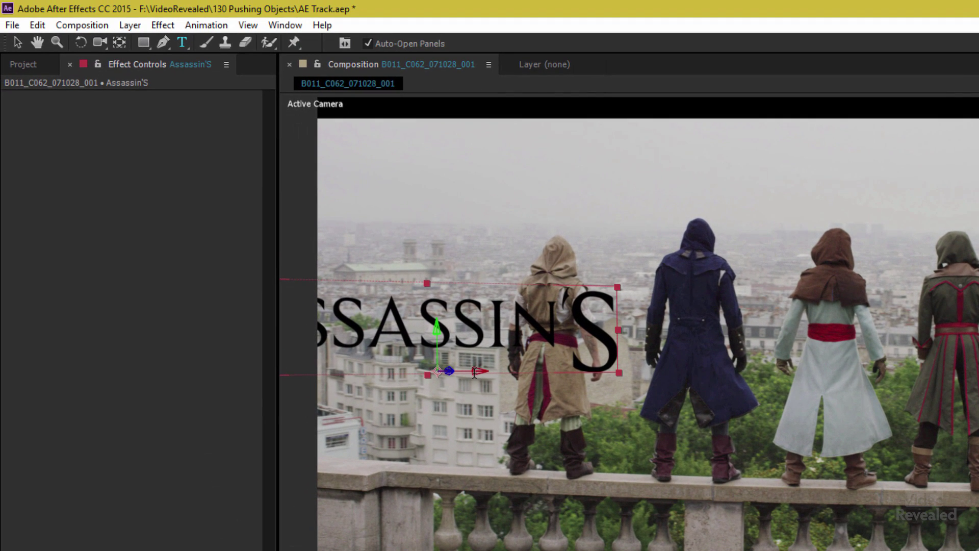
# - Move the Assassin'S title along its X and Y axes to the assassins' head level, at about 33115, 54, 539880
pyautogui.click(17, 42)
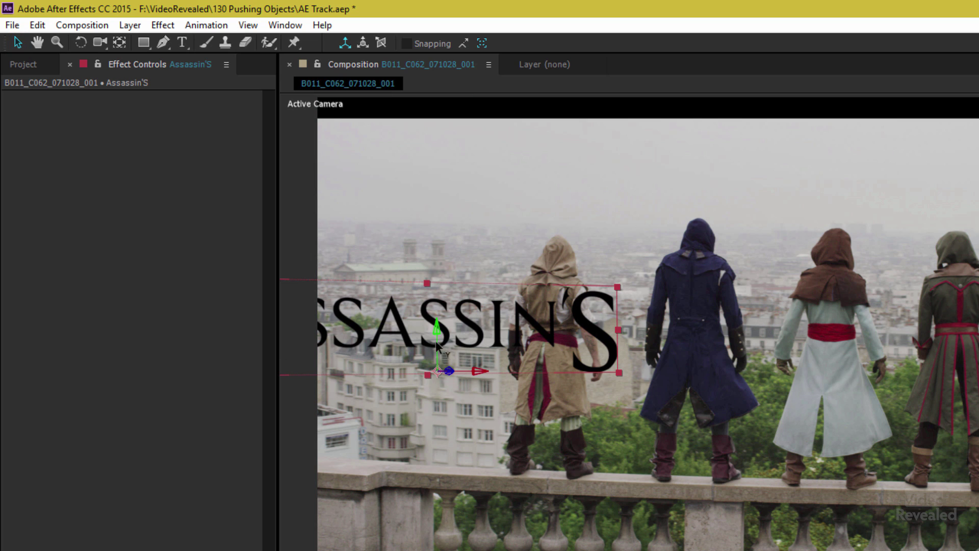
pyautogui.moveTo(479, 375); pyautogui.dragTo(482, 375)
pyautogui.moveTo(811, 346); pyautogui.dragTo(958, 345)
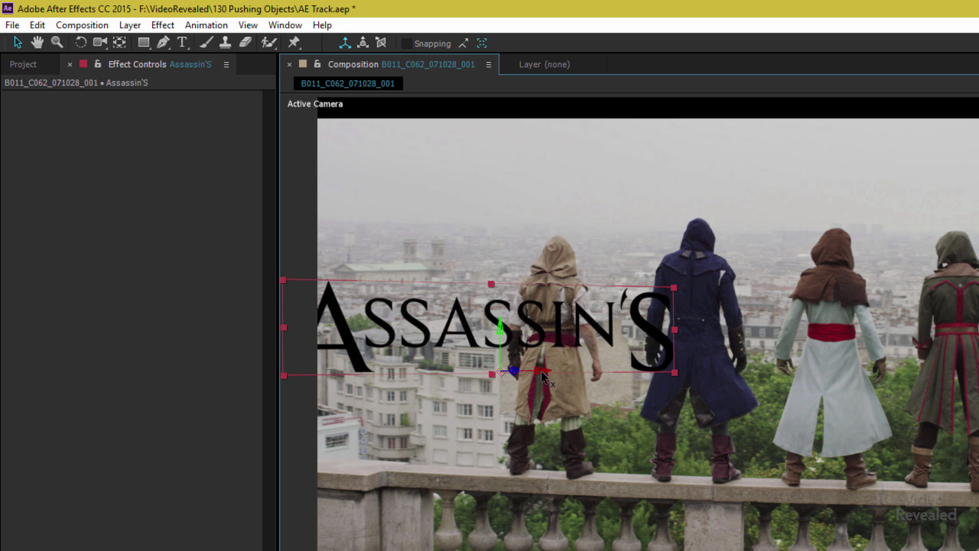
pyautogui.moveTo(565, 380); pyautogui.dragTo(627, 379)
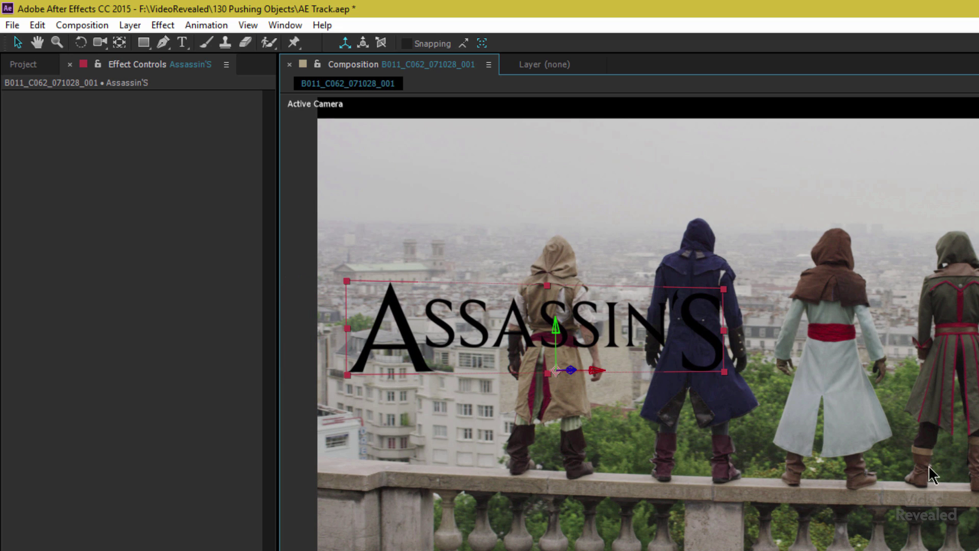
pyautogui.moveTo(561, 336); pyautogui.dragTo(561, 229)
pyautogui.moveTo(594, 266); pyautogui.dragTo(695, 272)
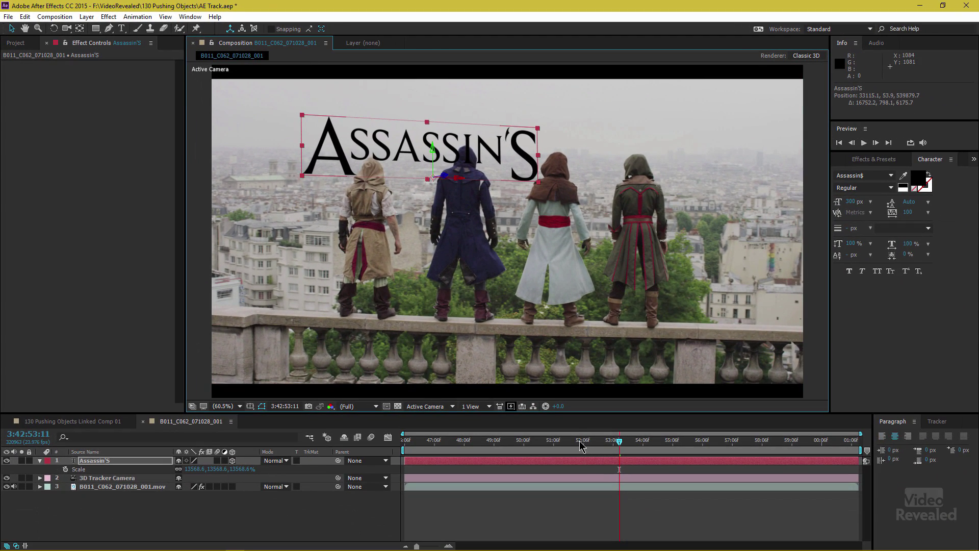
# - Rotate the Assassin'S title in 3D to an orientation of about 355.6°, 4.5°, 1.1° so it faces the camera squarely
pyautogui.moveTo(580, 441); pyautogui.dragTo(627, 460)
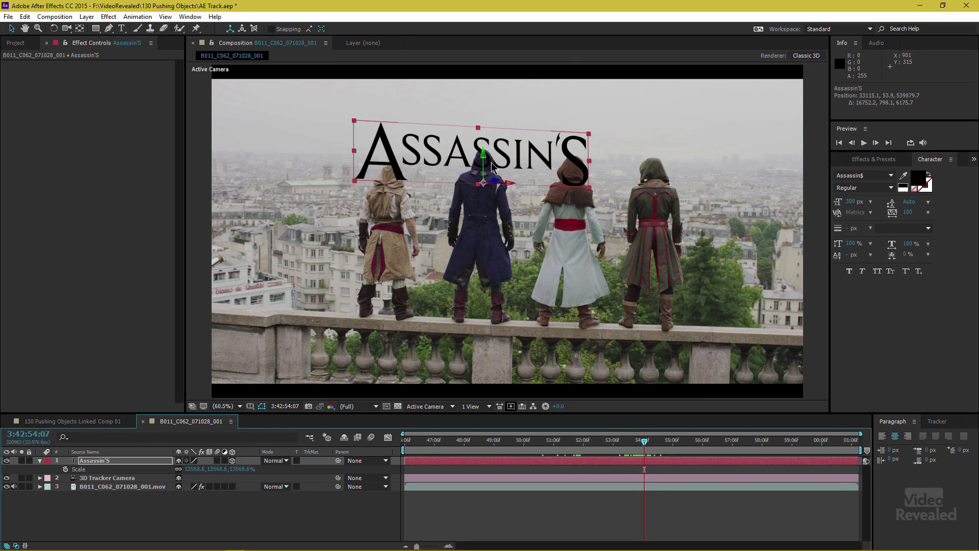
pyautogui.press('w')
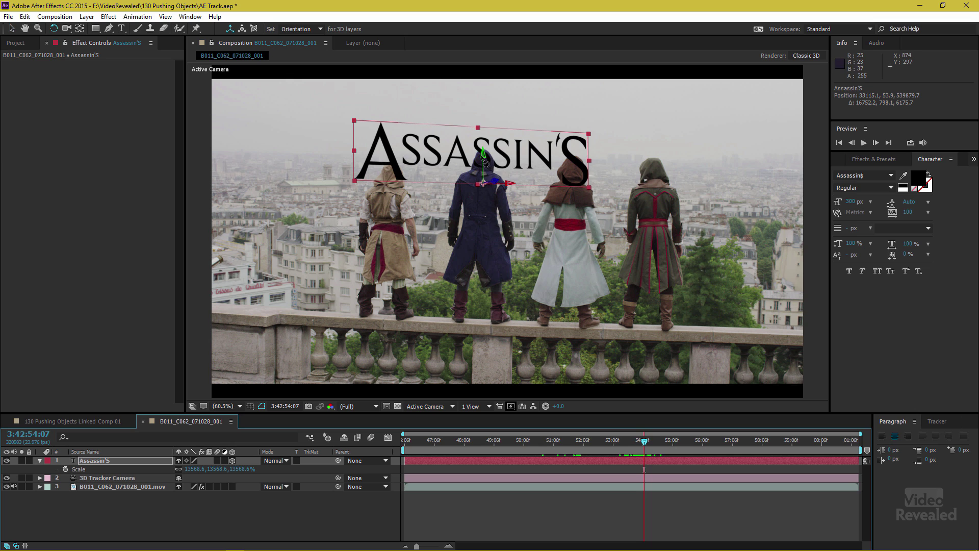
pyautogui.moveTo(483, 169); pyautogui.dragTo(476, 170)
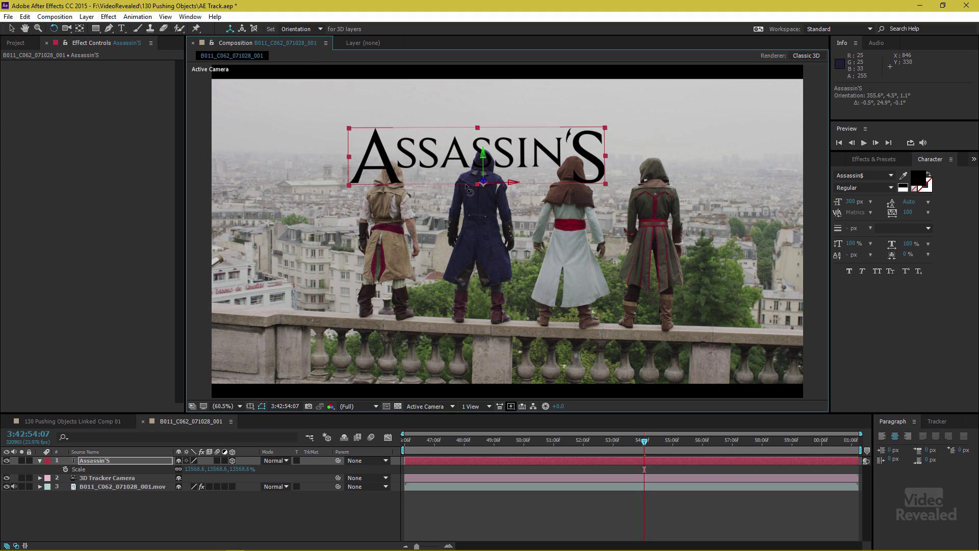
# - Scale the Assassin'S title uniformly to about 17388.6% and reposition it at about 48064, 261, 538680 behind the four figures, checking another frame
pyautogui.moveTo(235, 471); pyautogui.dragTo(410, 450)
pyautogui.press('v')
pyautogui.moveTo(516, 183); pyautogui.dragTo(978, 262)
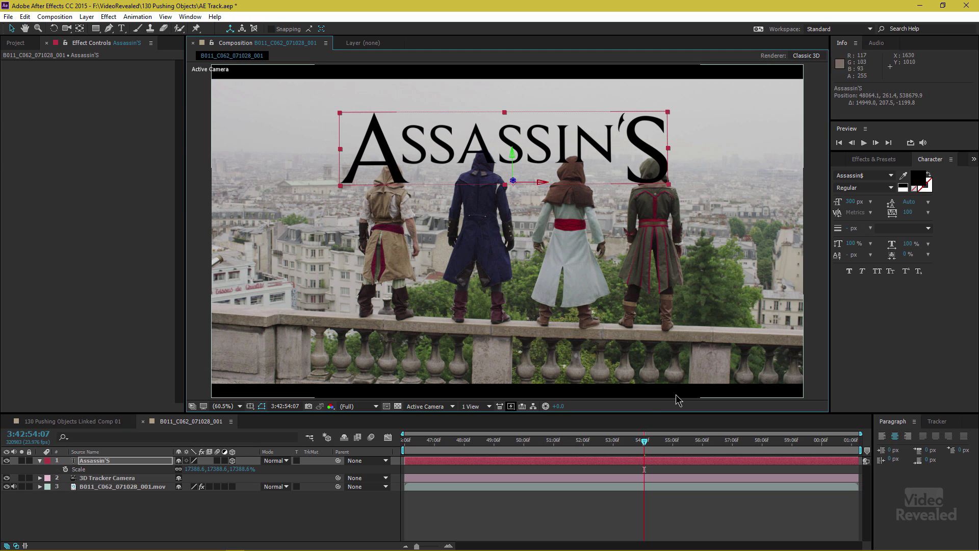
pyautogui.moveTo(607, 445); pyautogui.dragTo(630, 467)
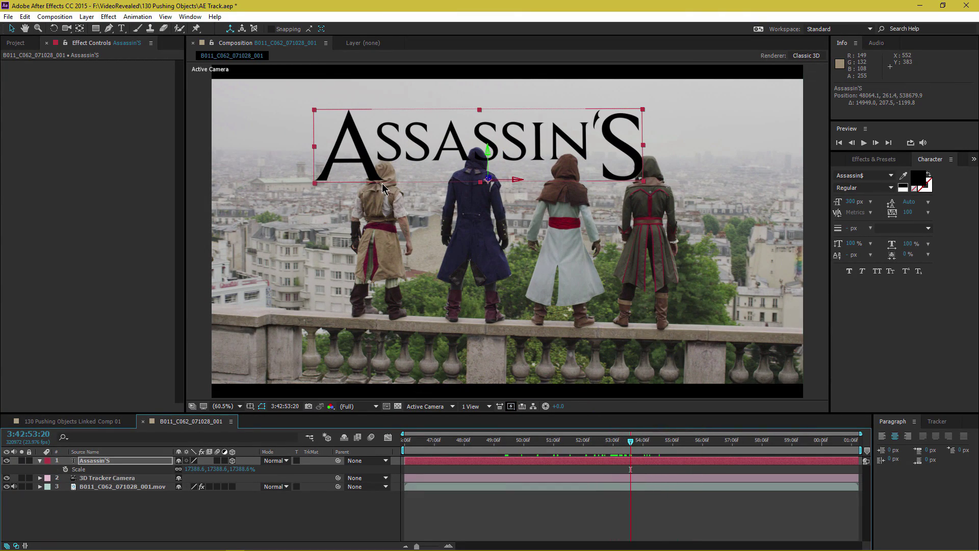
# - Duplicate the B011_C062_071028_001.mov footage layer and place the copy above the Assassin'S text layer
pyautogui.click(76, 487)
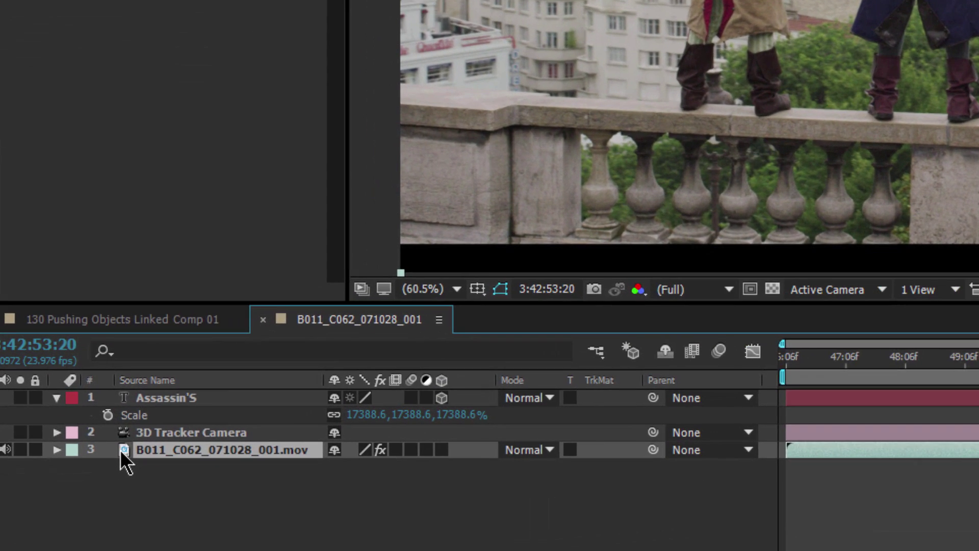
pyautogui.hotkey('ctrl', 'd')
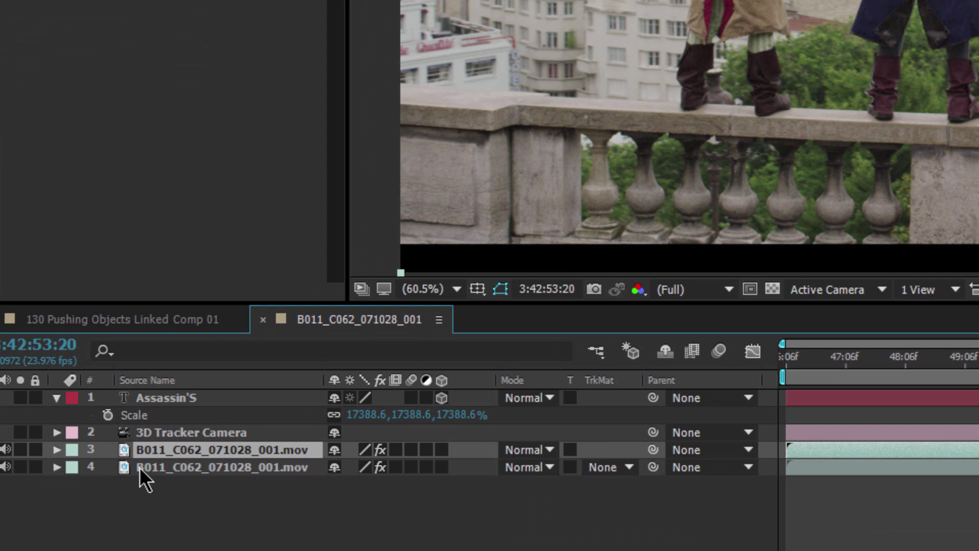
pyautogui.moveTo(124, 452); pyautogui.dragTo(135, 398)
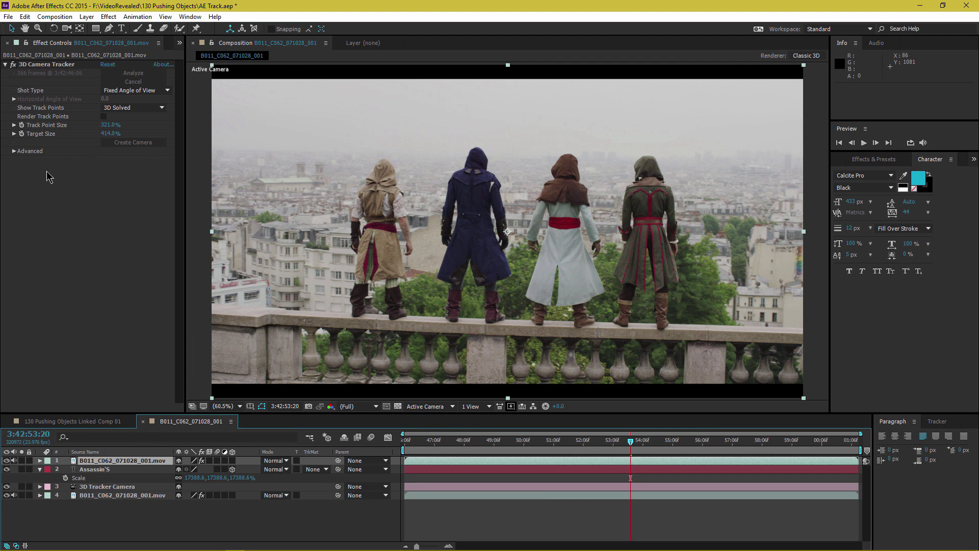
# - Delete the 3D Camera Tracker effect from the topmost footage copy
pyautogui.click(54, 66)
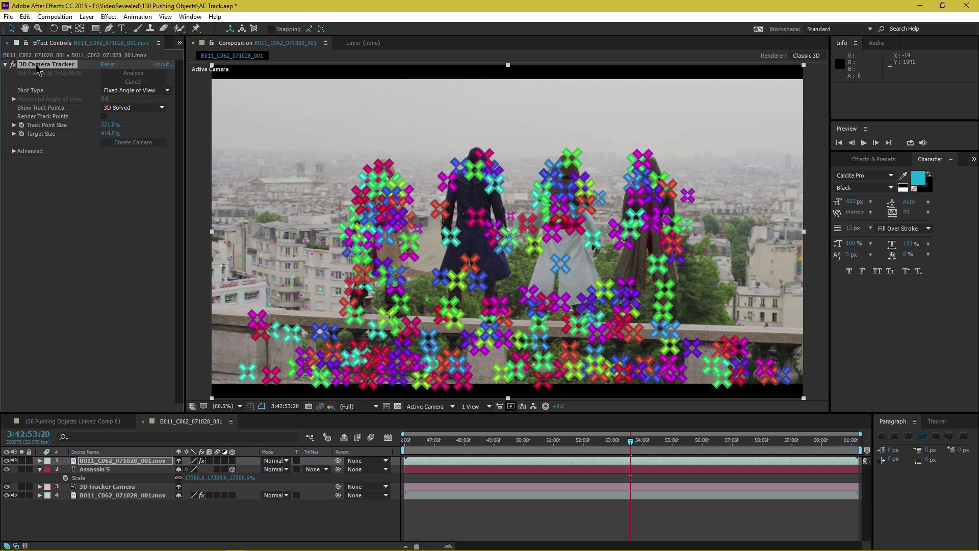
pyautogui.press('Delete')
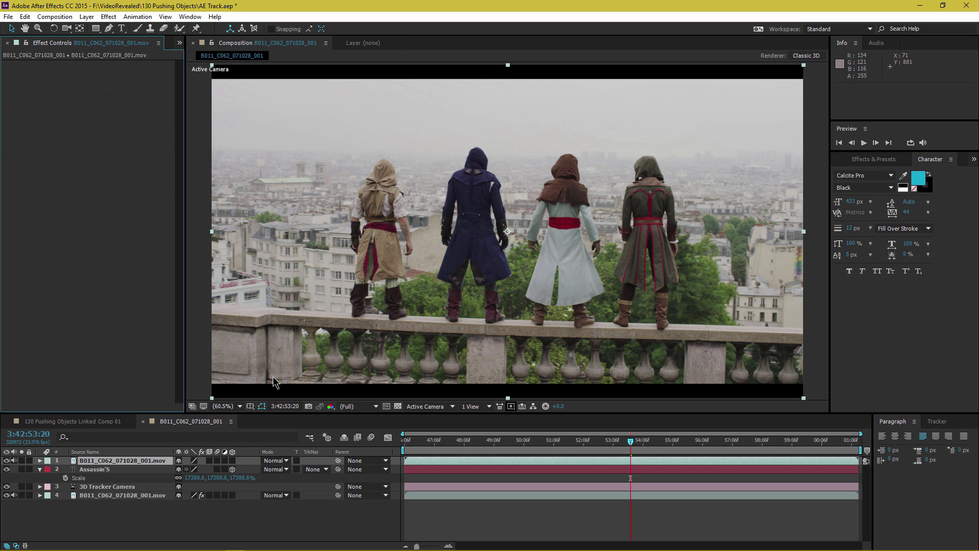
# - Begin a Pen tool mask around the beige-hooded figure on the topmost footage copy, working from the start of the clip
pyautogui.moveTo(443, 447); pyautogui.dragTo(403, 460)
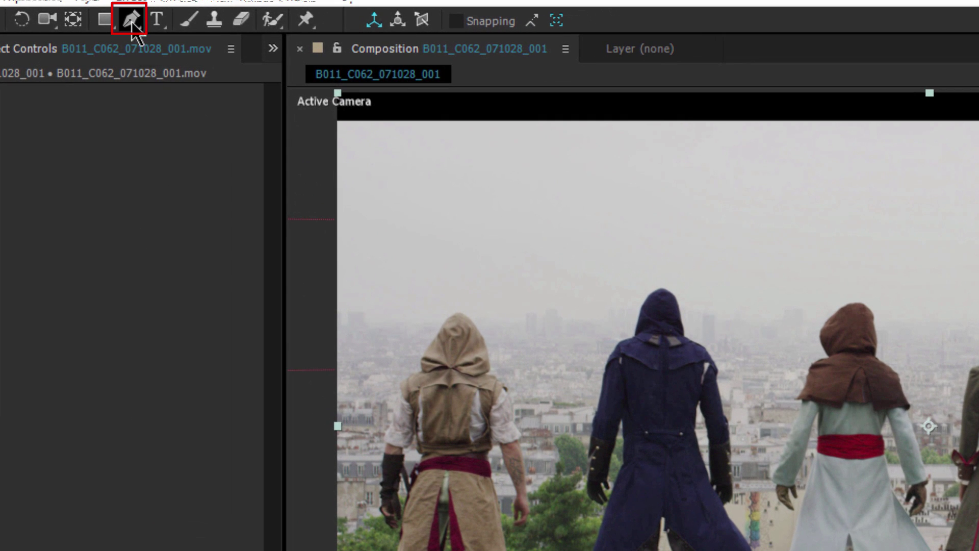
pyautogui.click(132, 22)
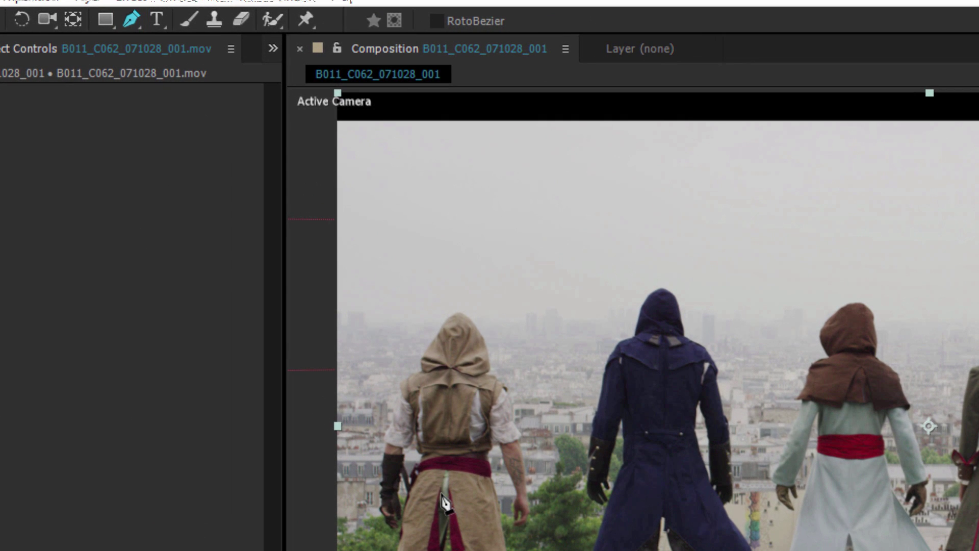
pyautogui.press('.')
pyautogui.press('.')
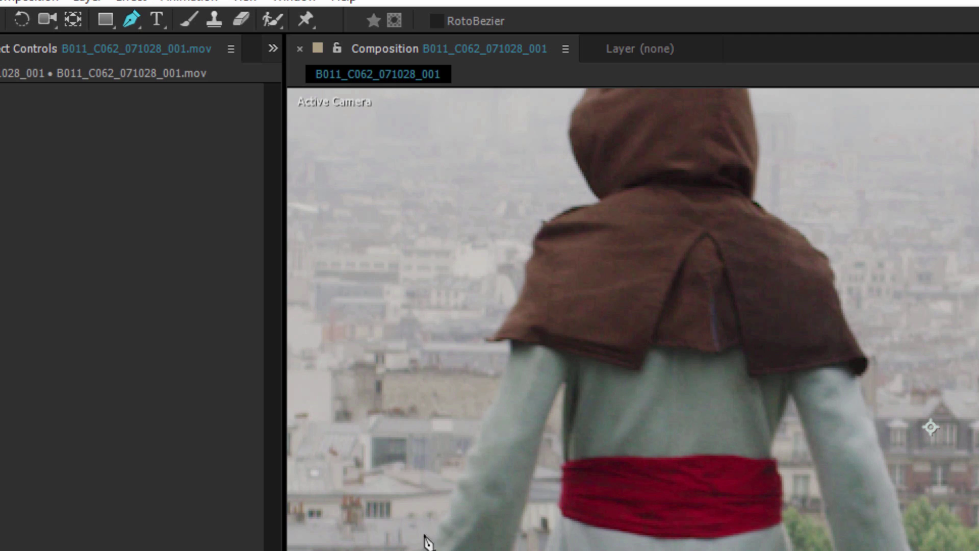
pyautogui.press('space')
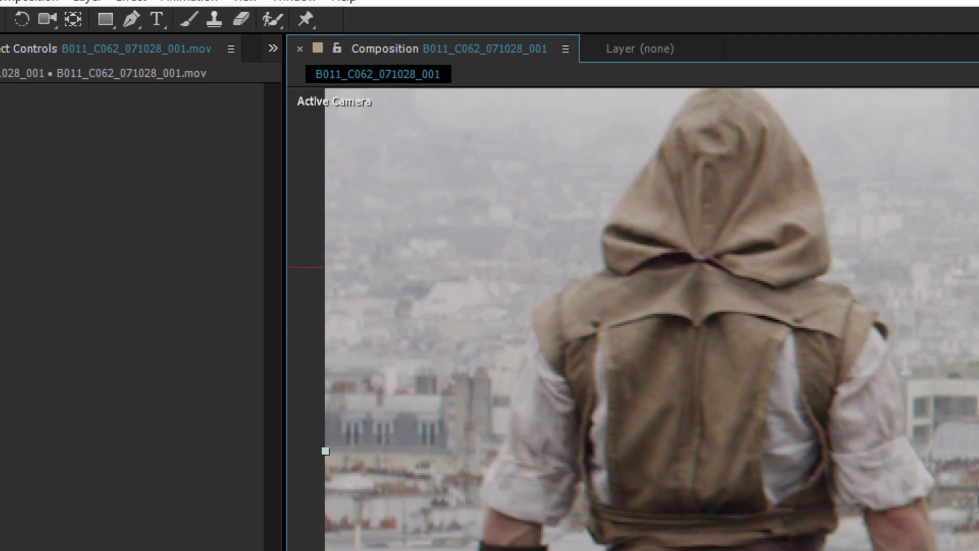
pyautogui.click(351, 461)
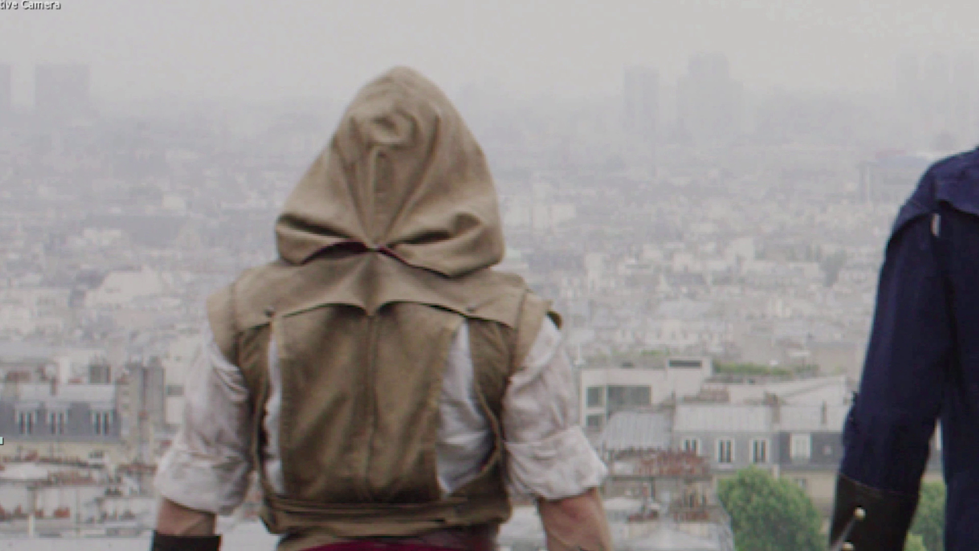
pyautogui.click(366, 250)
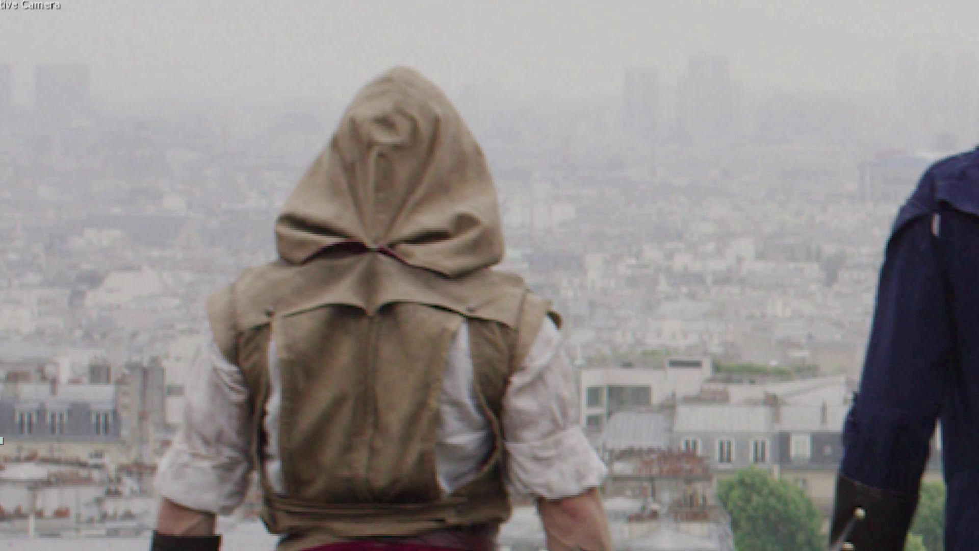